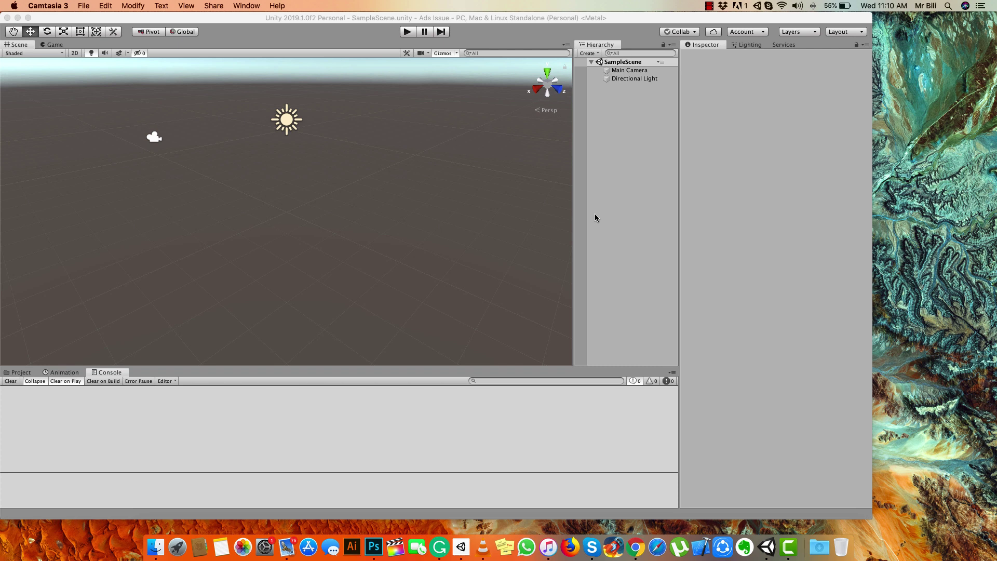
Step: Maximize the Unity editor and show the Project tab's Assets folder instead of the Console
double_click(372, 21)
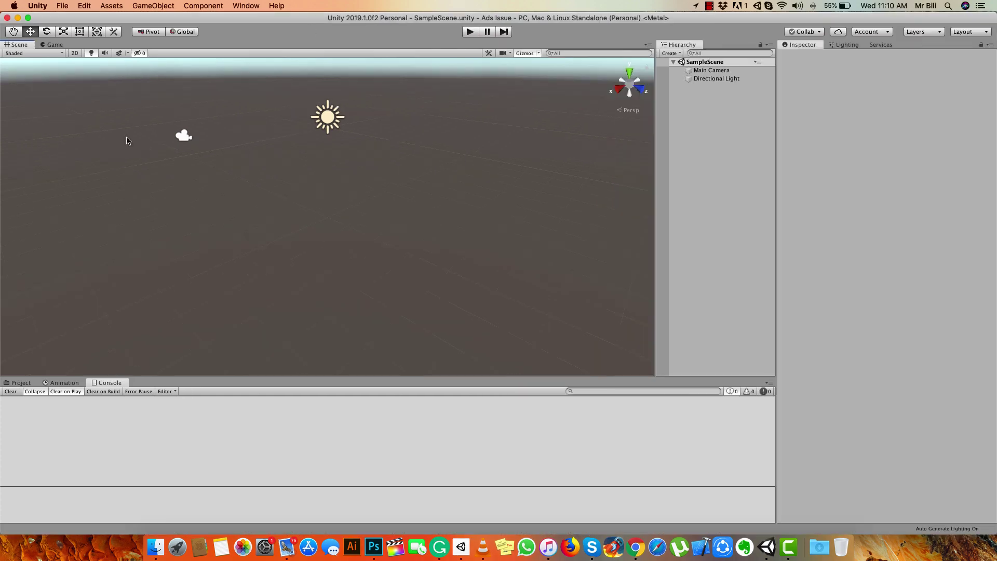
left_click(24, 383)
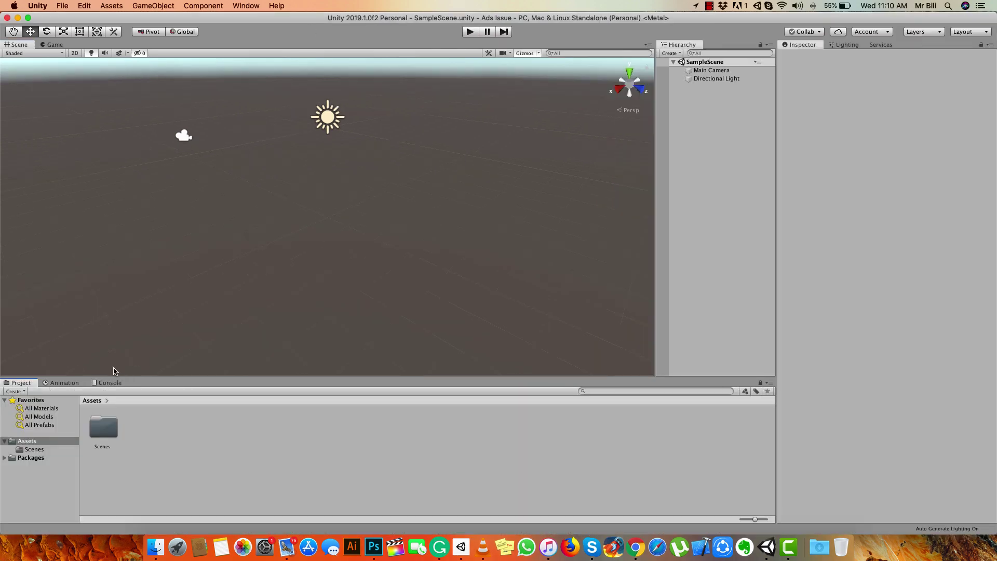
Step: Switch to Finder, open and close a new Finder window, and browse Finder's menus
left_click(156, 546)
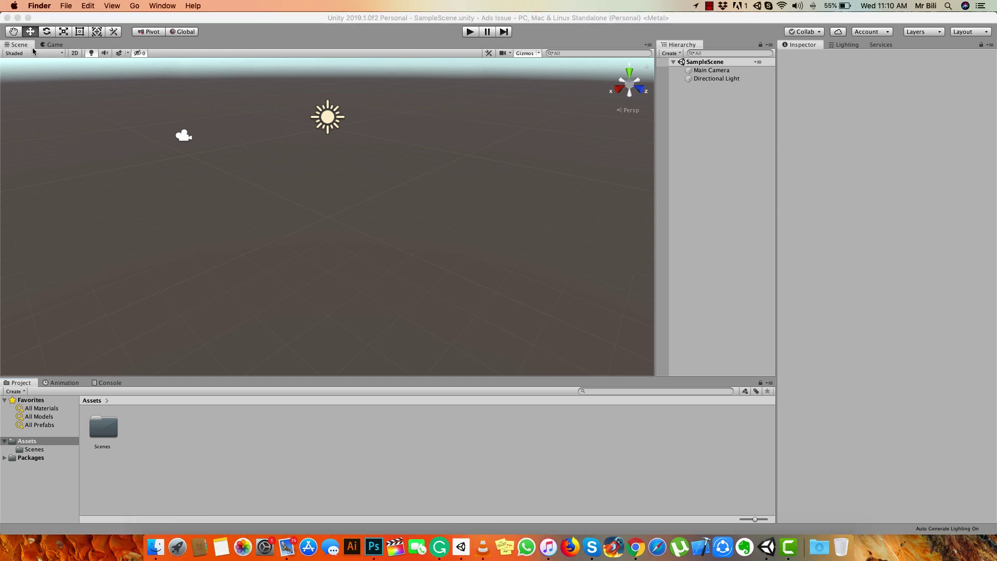
key("super+n")
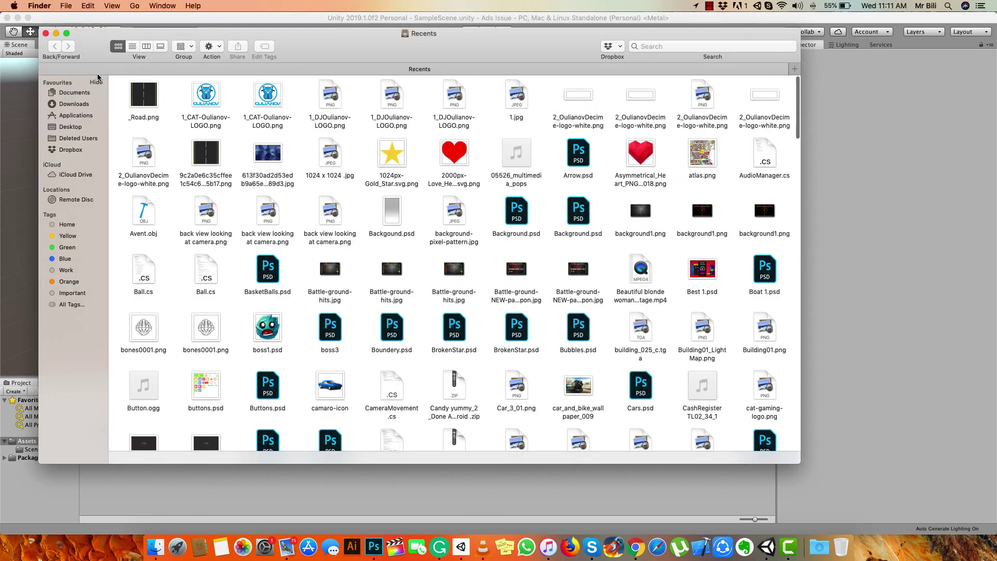
key("super+w")
left_click(89, 5)
mouse_move(120, 6)
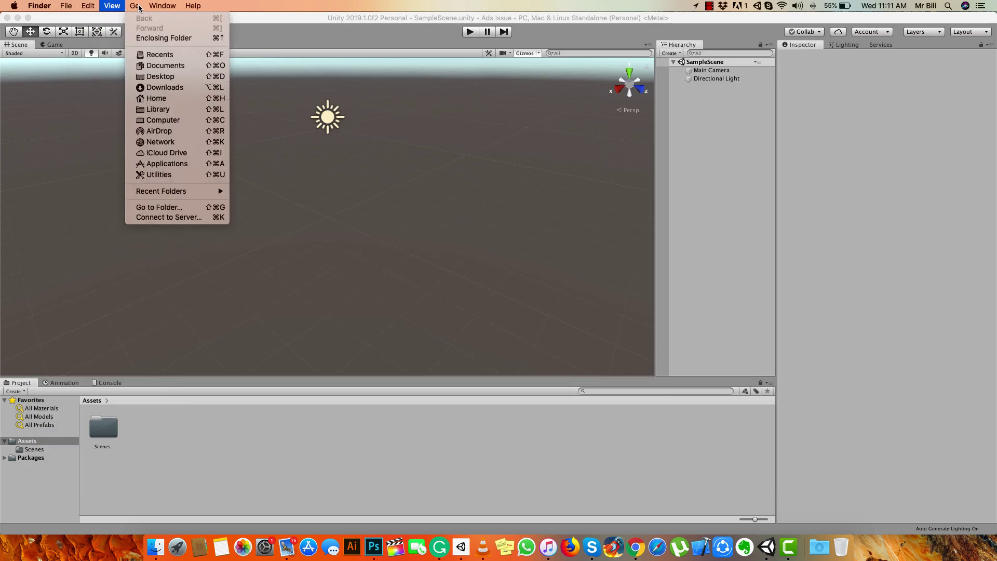
Step: Back in Unity, choose Assets > Import Package > Custom Package and scroll to the Plugins folder
left_click(280, 136)
left_click(98, 3)
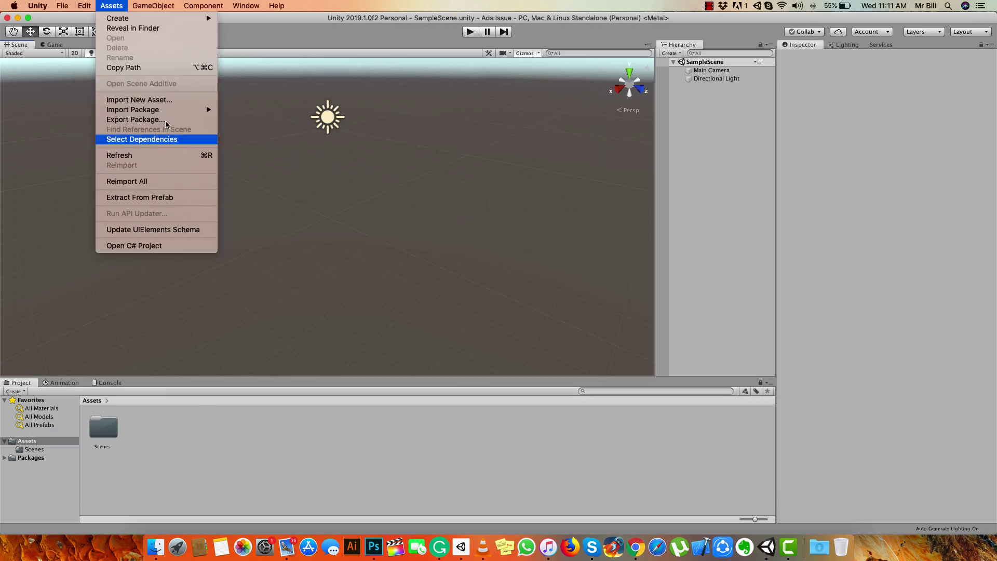
mouse_move(197, 109)
left_click(268, 111)
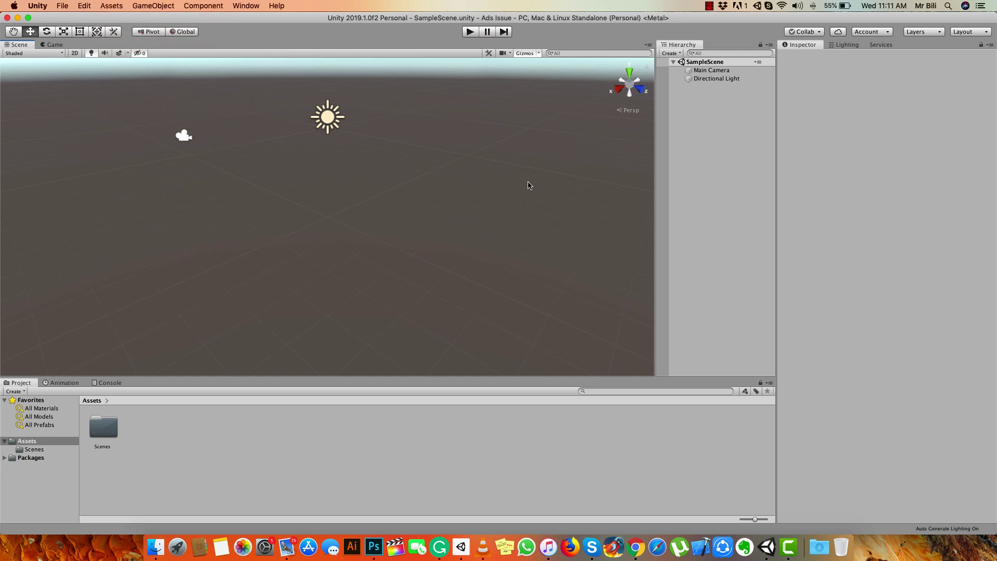
scroll(582, 265, "down", 3)
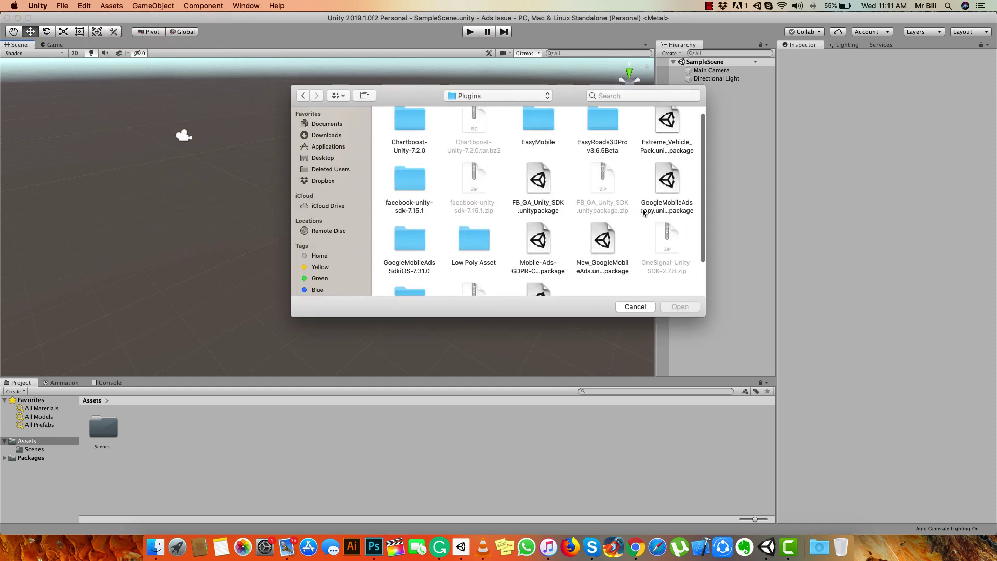
Step: Import the GoogleMobileAds .unitypackage with all its contents into the project
double_click(667, 136)
left_click(150, 292)
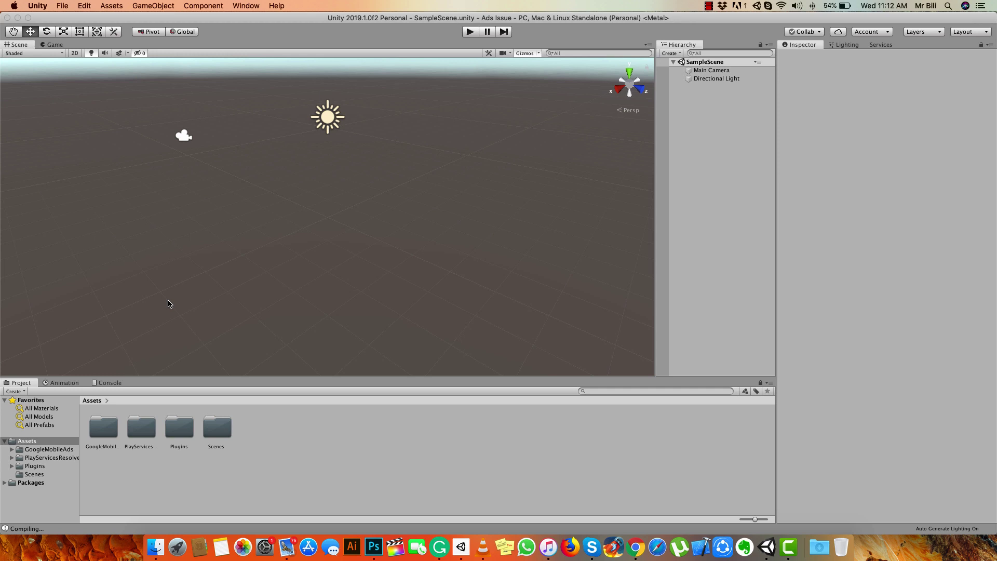
Step: Refocus the Unity editor and bring up the Project panel's asset context menu
left_click(135, 246)
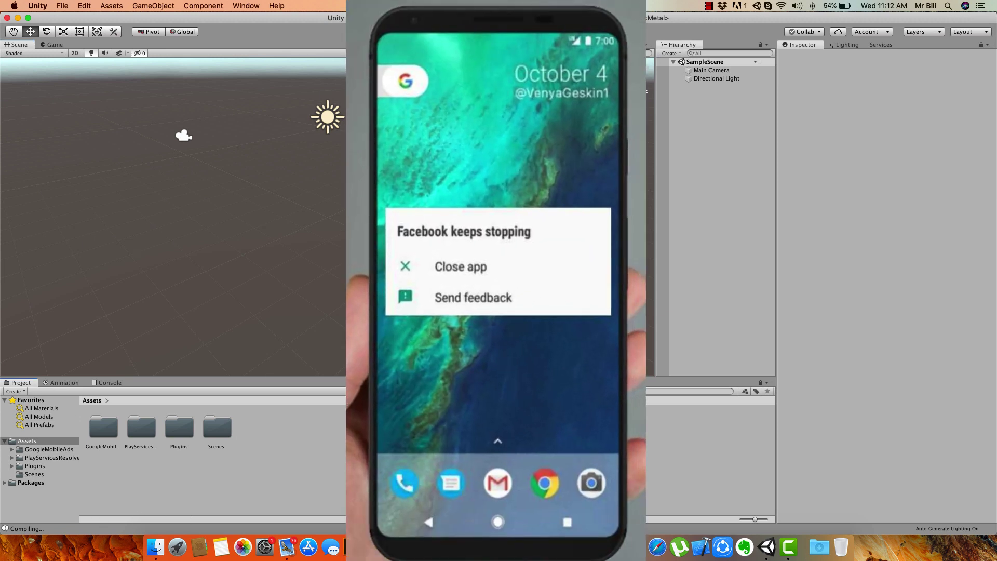
right_click(275, 419)
Step: Refresh the assets, then switch the build platform to Android in Build Settings (Cmd+Shift+B)
left_click(280, 421)
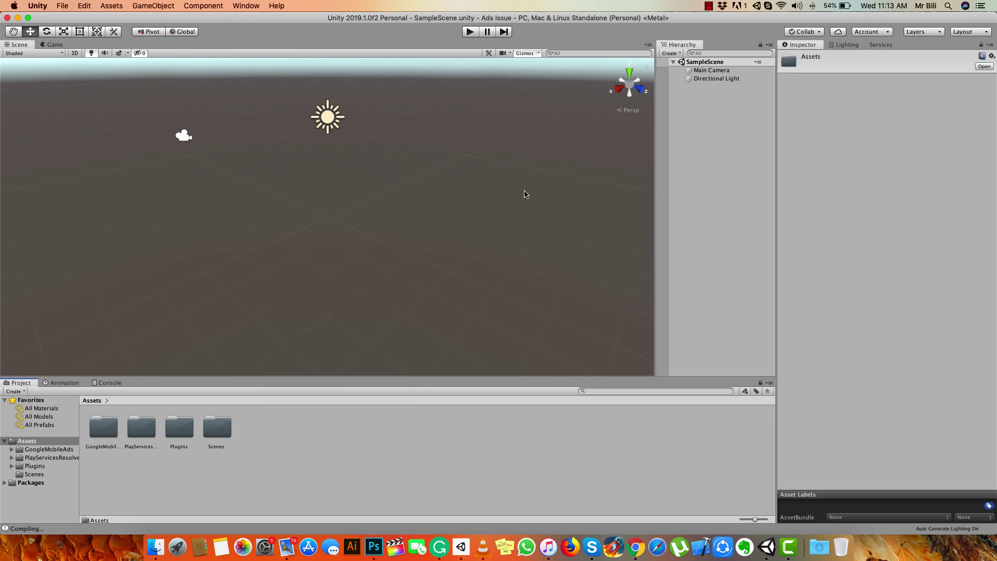
key("super+shift+b")
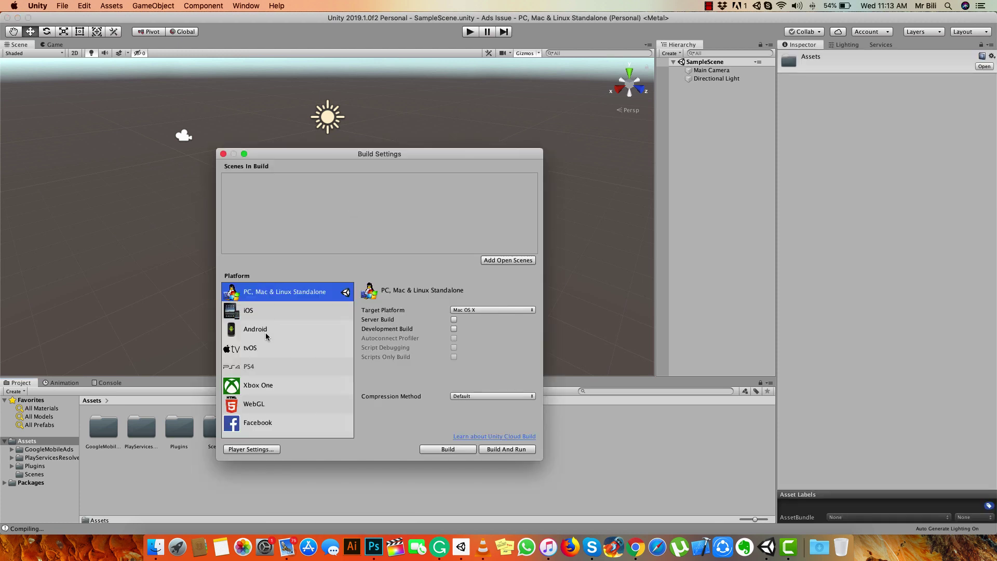
left_click(265, 331)
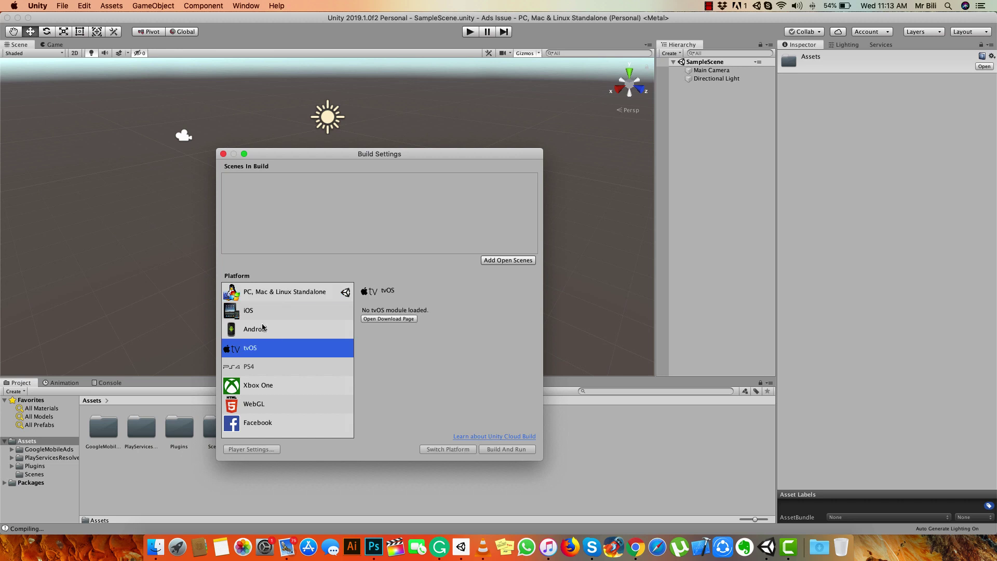
left_click(441, 450)
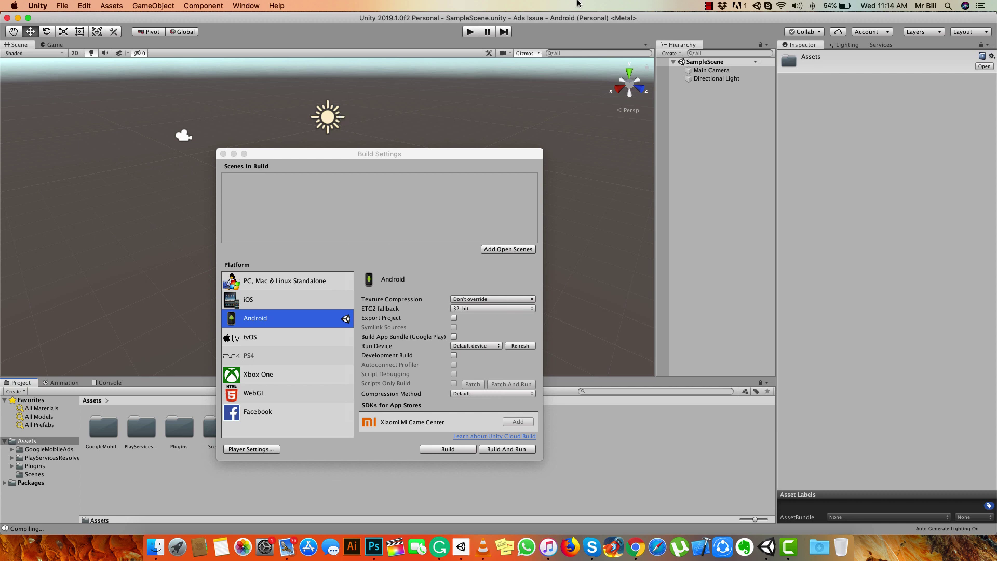
left_click(223, 154)
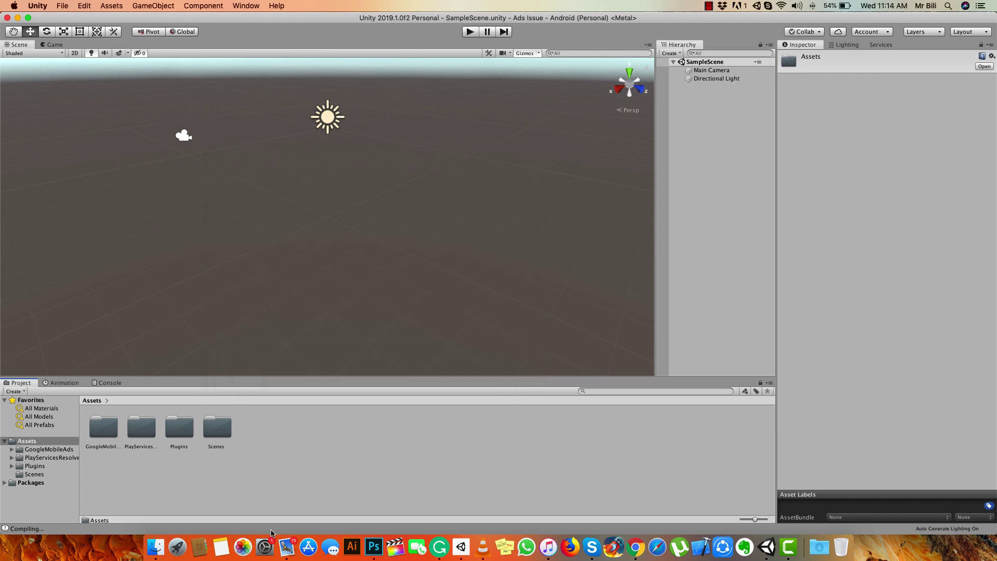
right_click(292, 421)
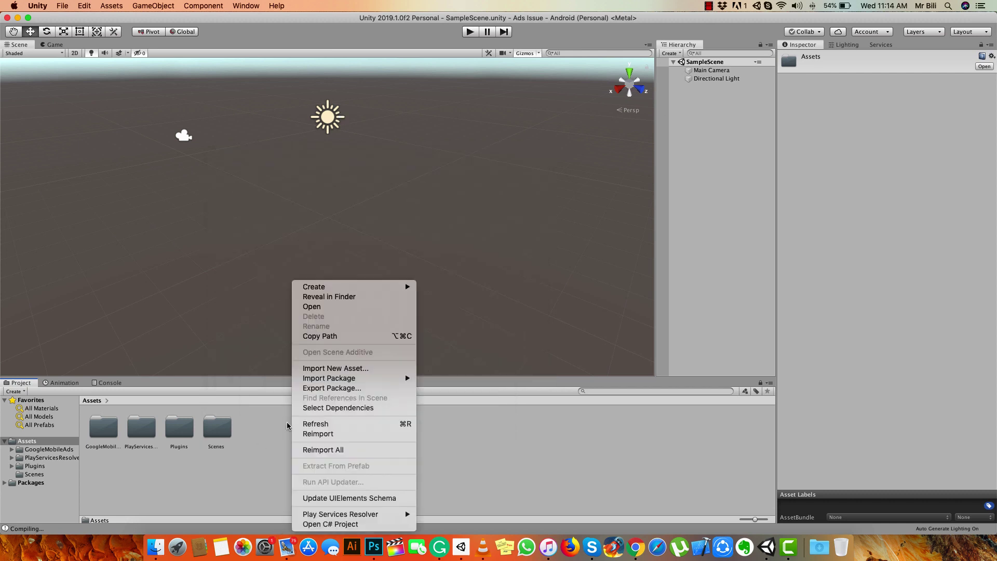
left_click(205, 464)
right_click(295, 435)
mouse_move(371, 515)
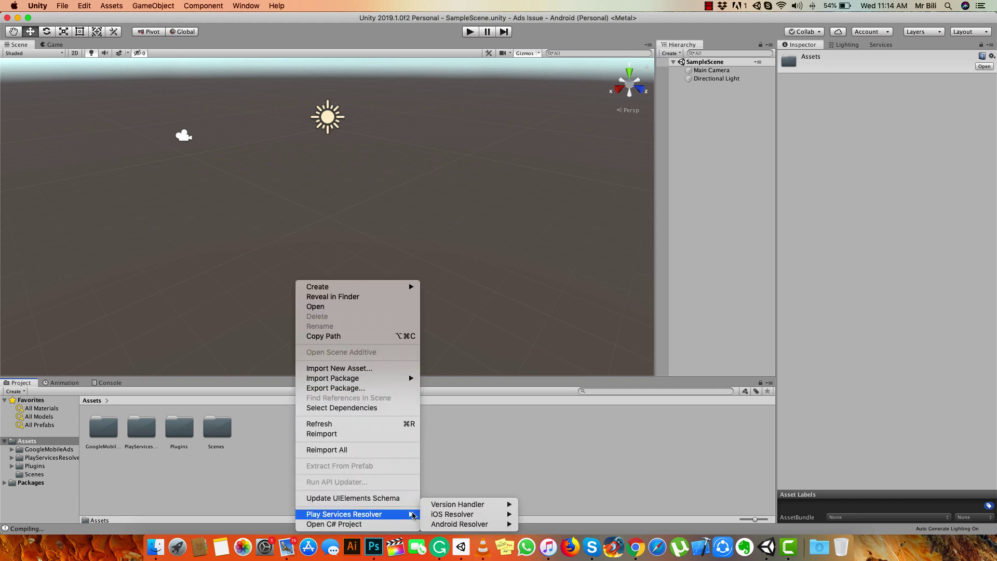
mouse_move(468, 524)
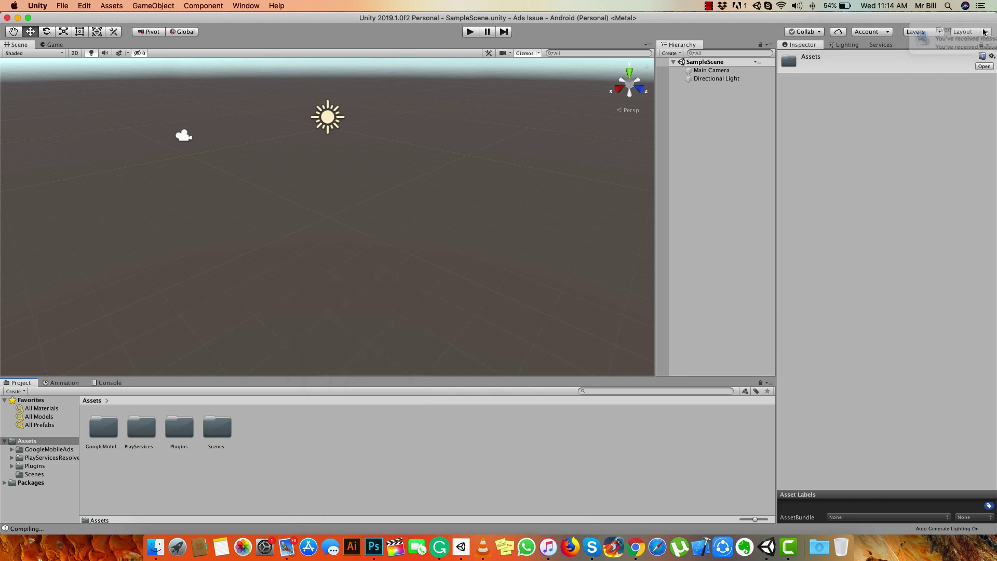
left_click(853, 45)
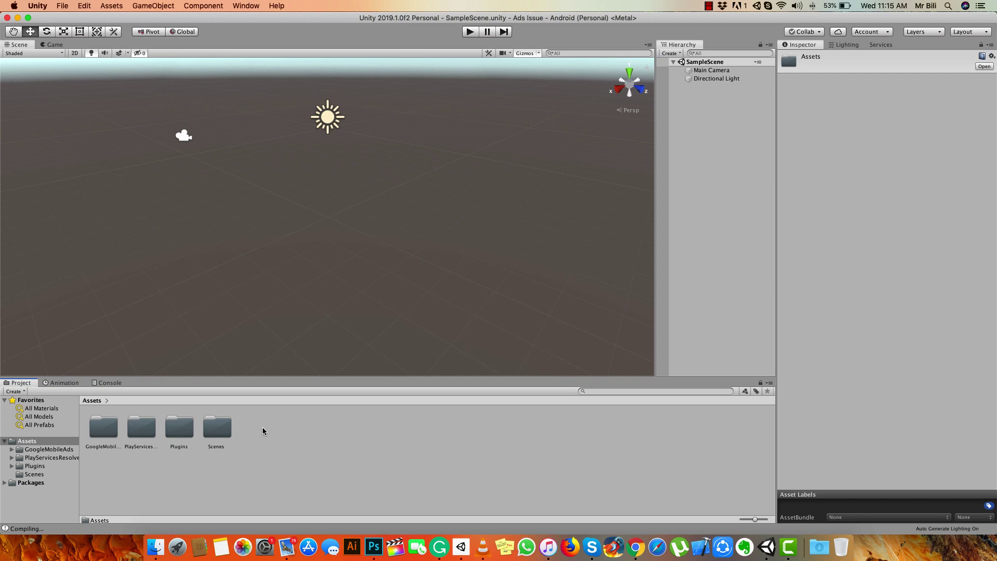
Step: Inspect the Android and iOS folders inside Plugins, then return to the Assets root
double_click(178, 426)
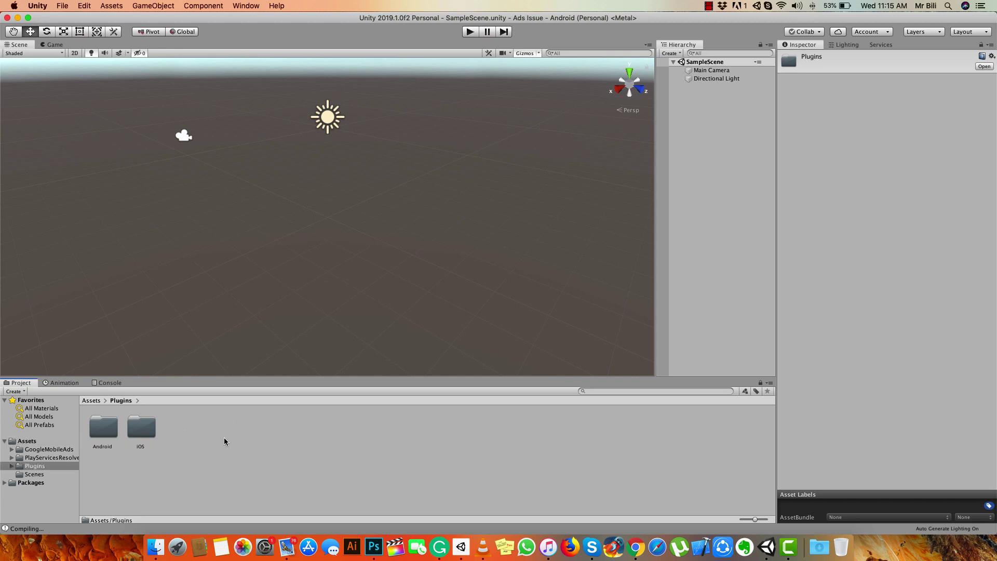
left_click(167, 429)
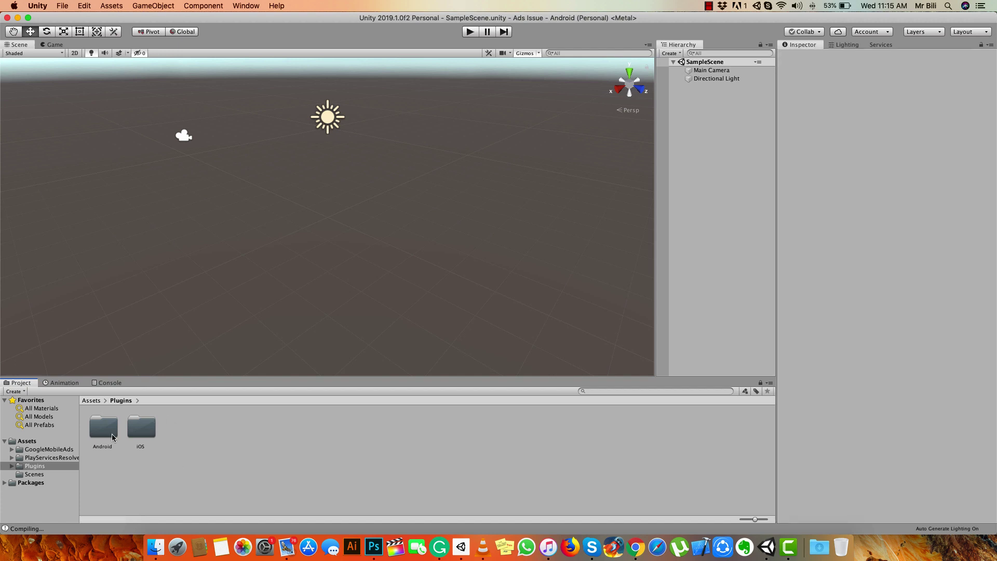
left_click(115, 436)
left_click(139, 435)
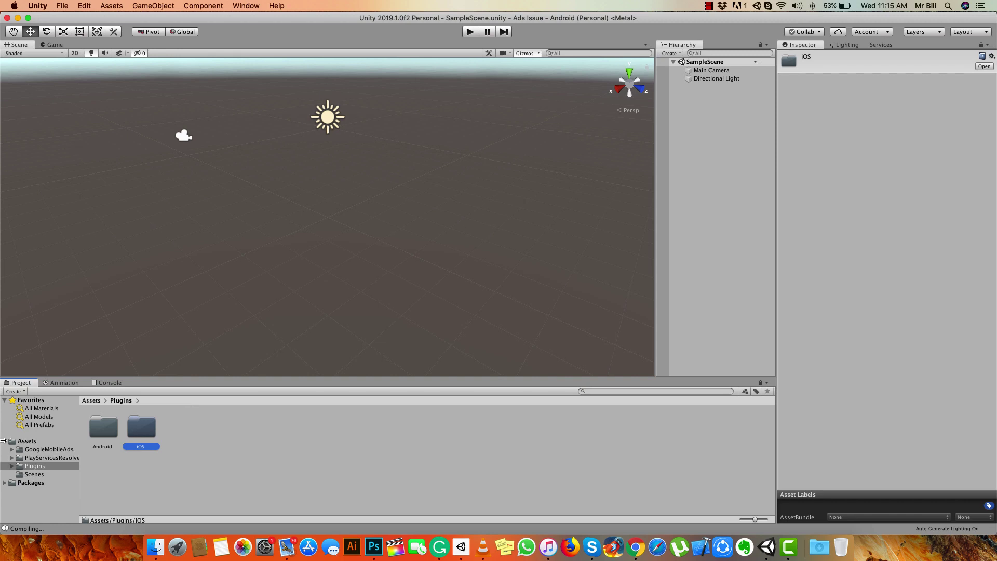
left_click(26, 441)
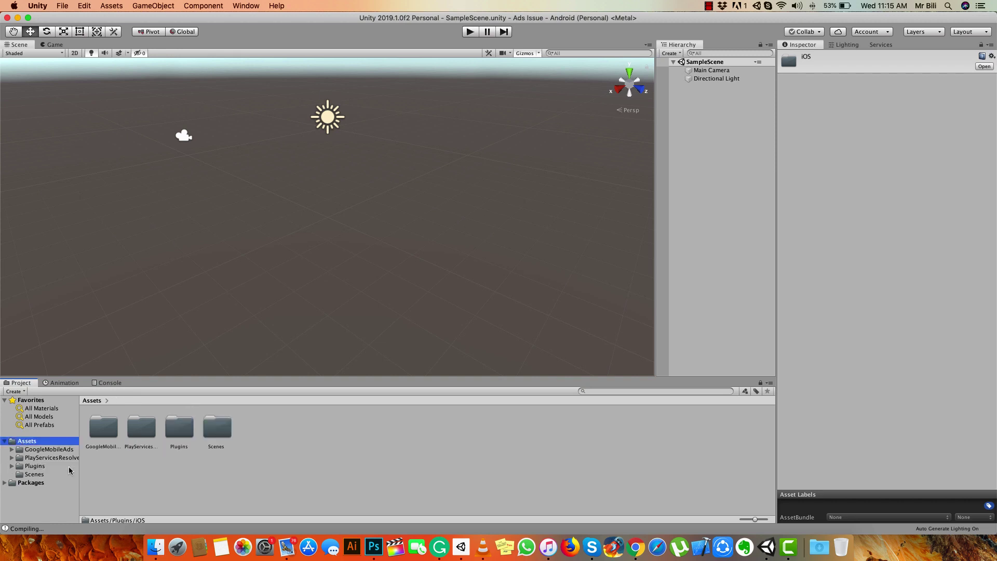
Step: Run Play Services Resolver > Android Resolver > Force Resolve from the Assets context menu
right_click(245, 451)
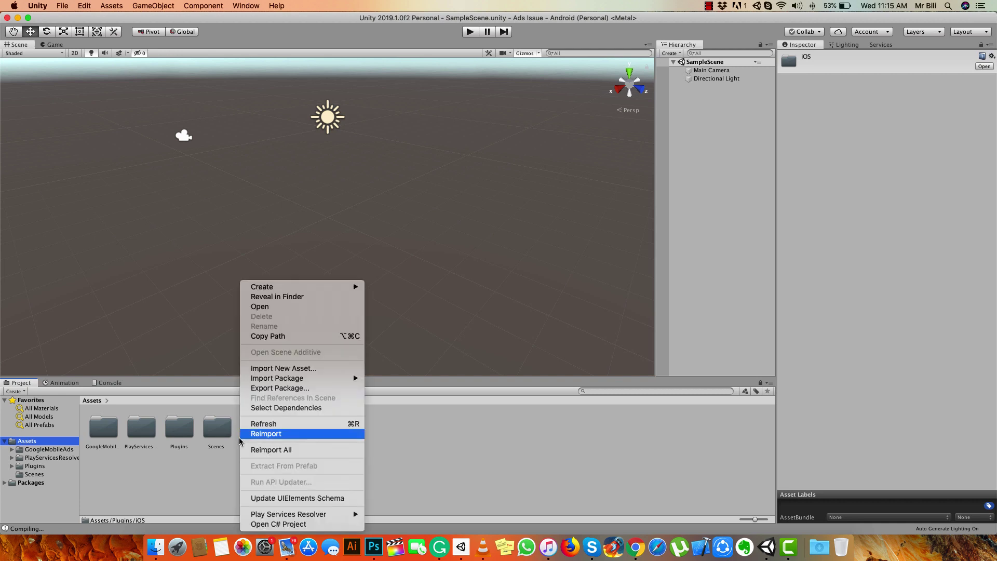
mouse_move(322, 515)
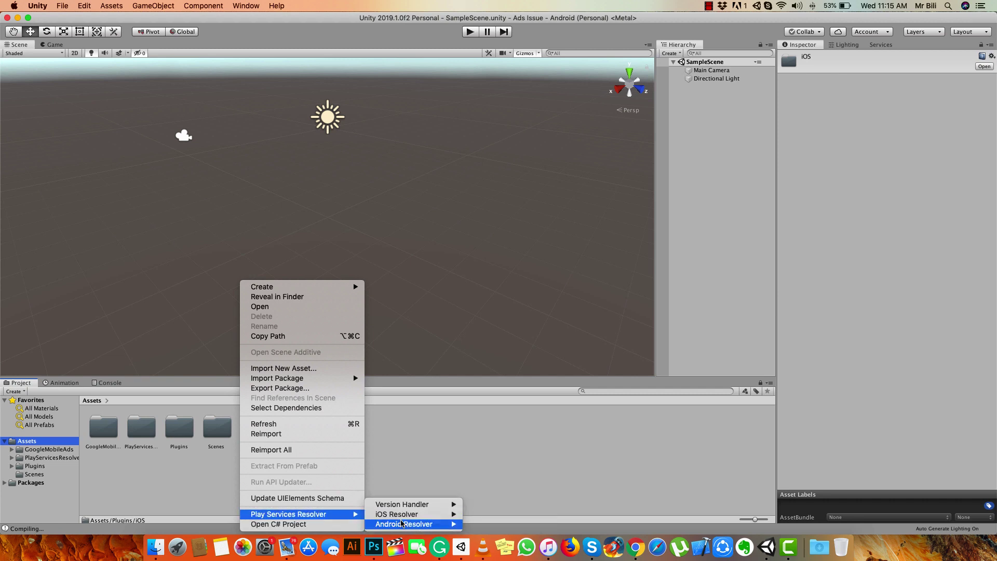
mouse_move(403, 524)
left_click(484, 525)
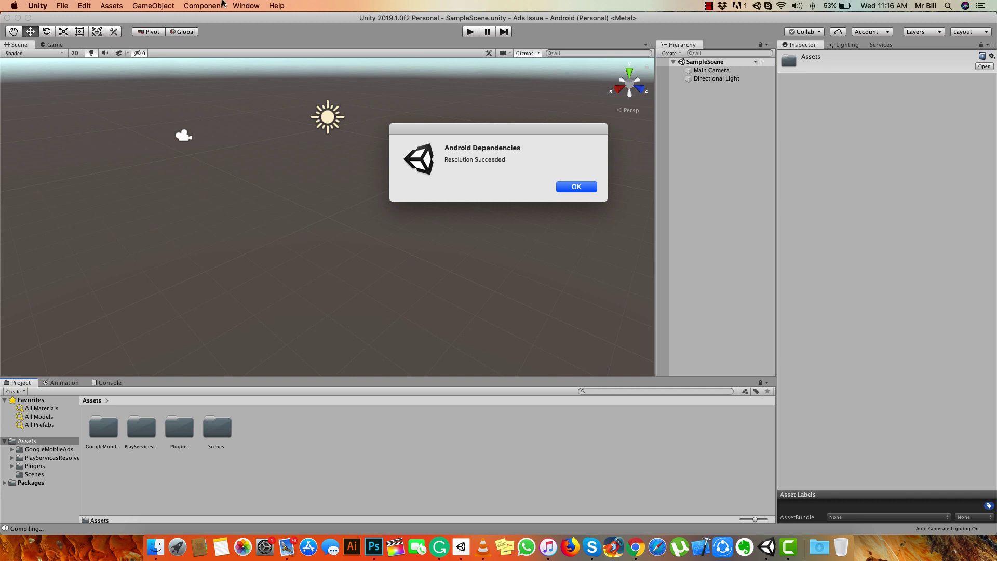
Step: Confirm the Android Dependencies 'Resolution Succeeded' message with OK
left_click(572, 188)
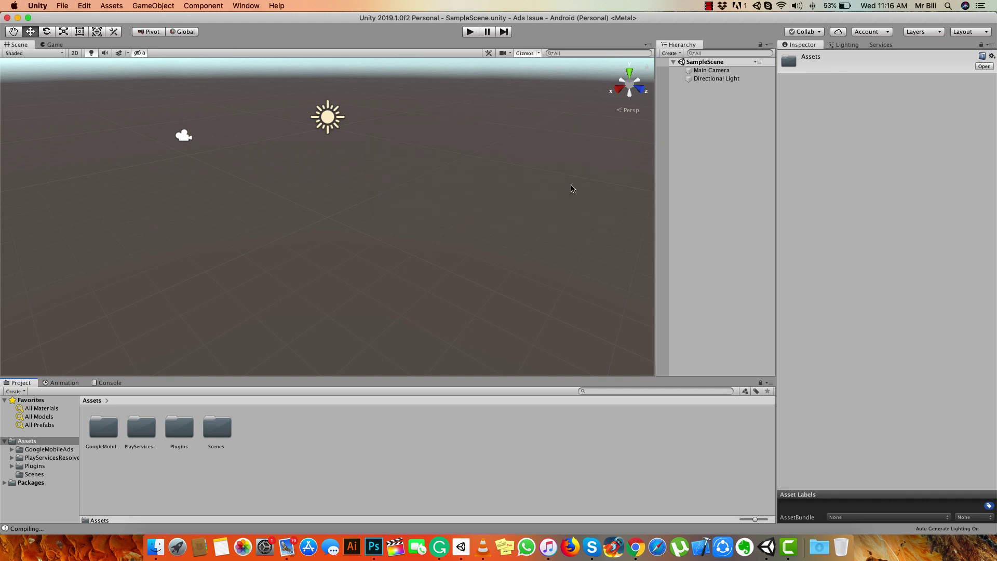